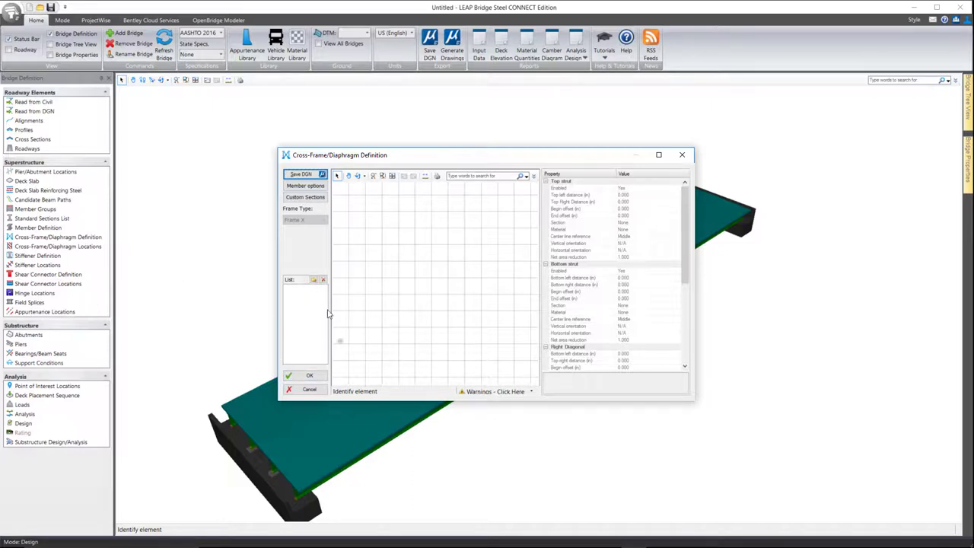
Step: Add cross-frame CF001 and preview Frame V, Frame Inverted V, then Diaphragm frame types
{"action": "left_click", "coordinate": [313, 280]}
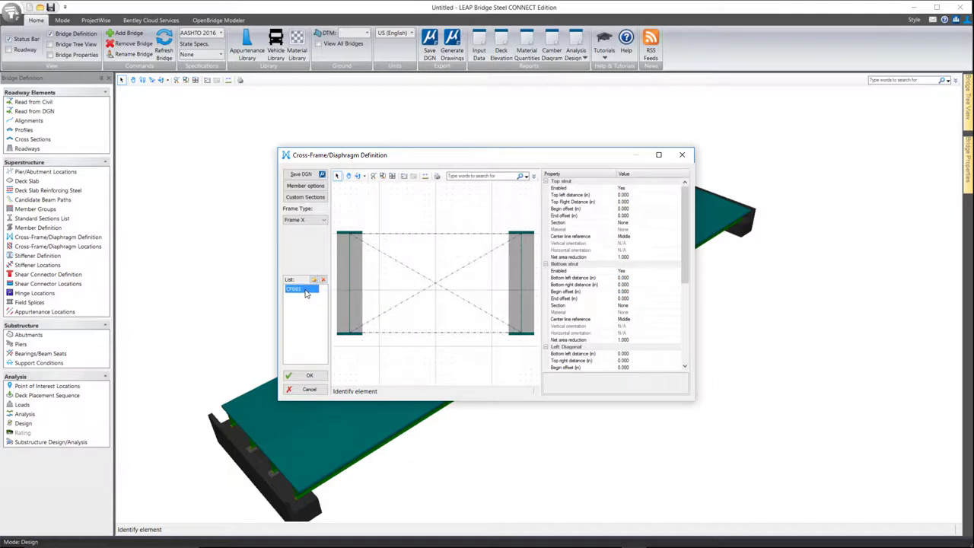
{"action": "left_click", "coordinate": [325, 220]}
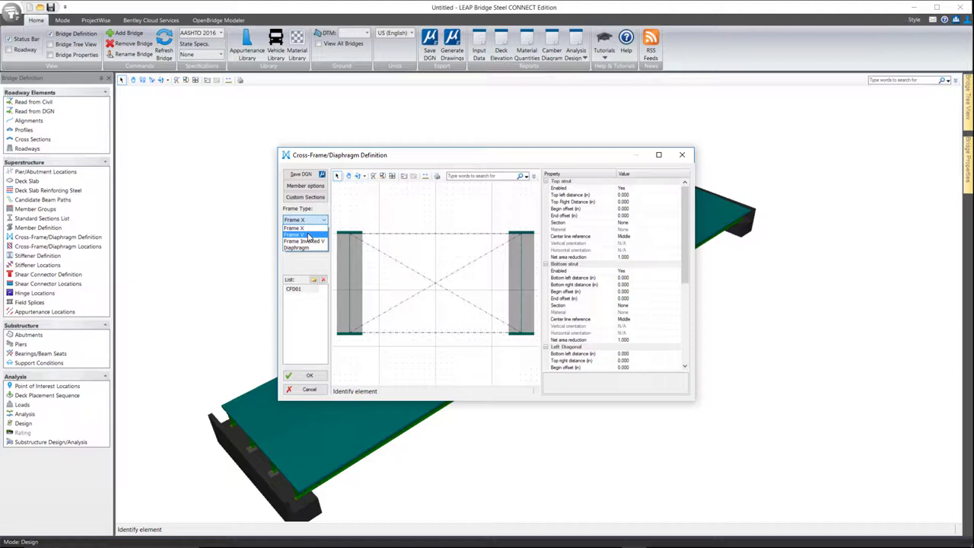
{"action": "left_click", "coordinate": [301, 234]}
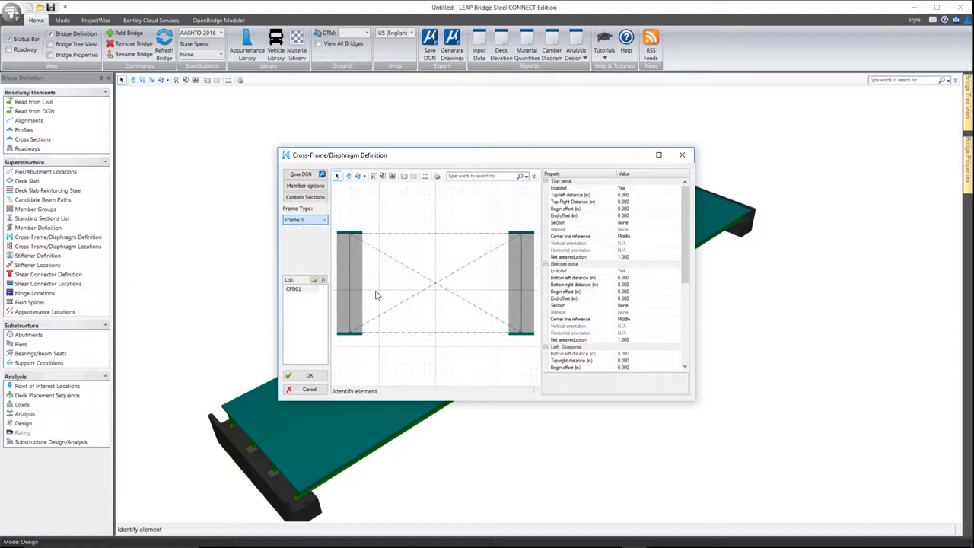
{"action": "left_click", "coordinate": [316, 220]}
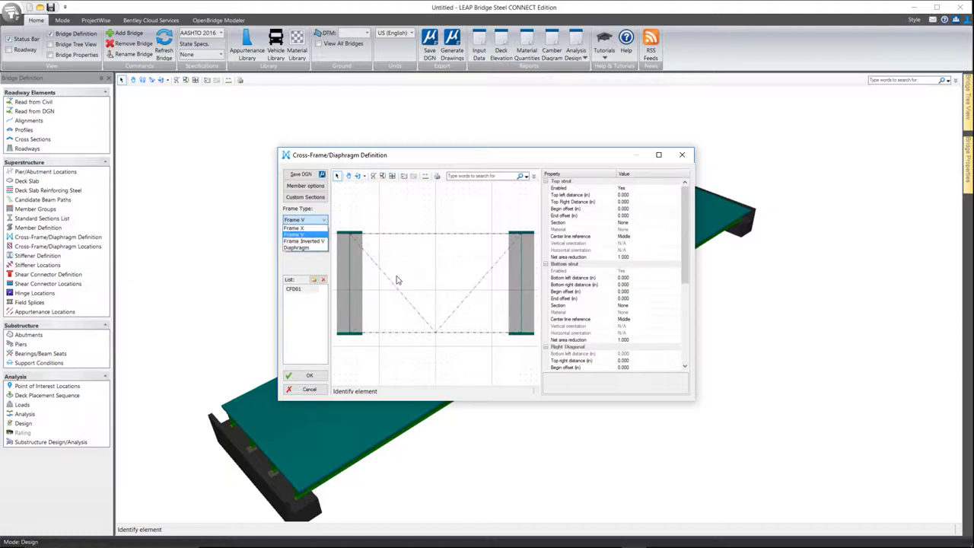
{"action": "left_click", "coordinate": [312, 241]}
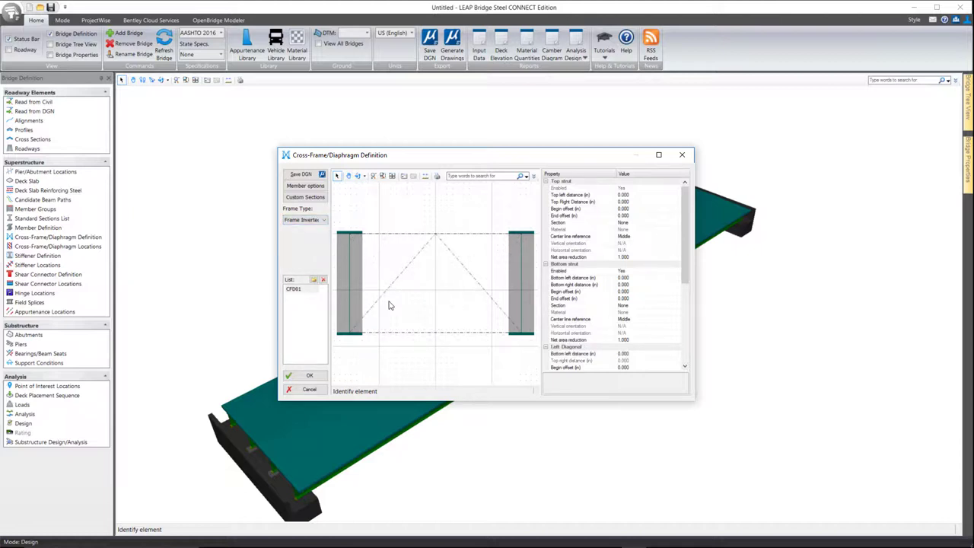
{"action": "left_click", "coordinate": [316, 220]}
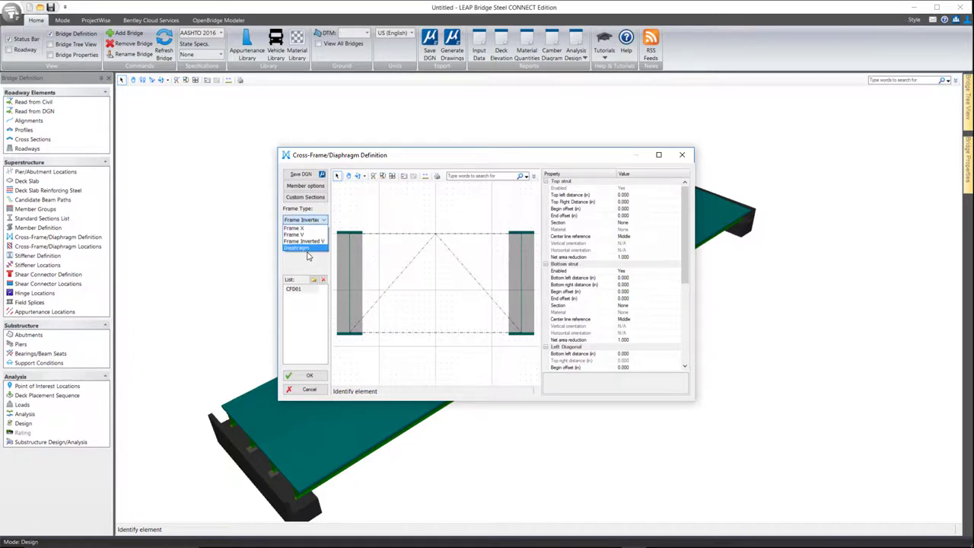
{"action": "left_click", "coordinate": [308, 255]}
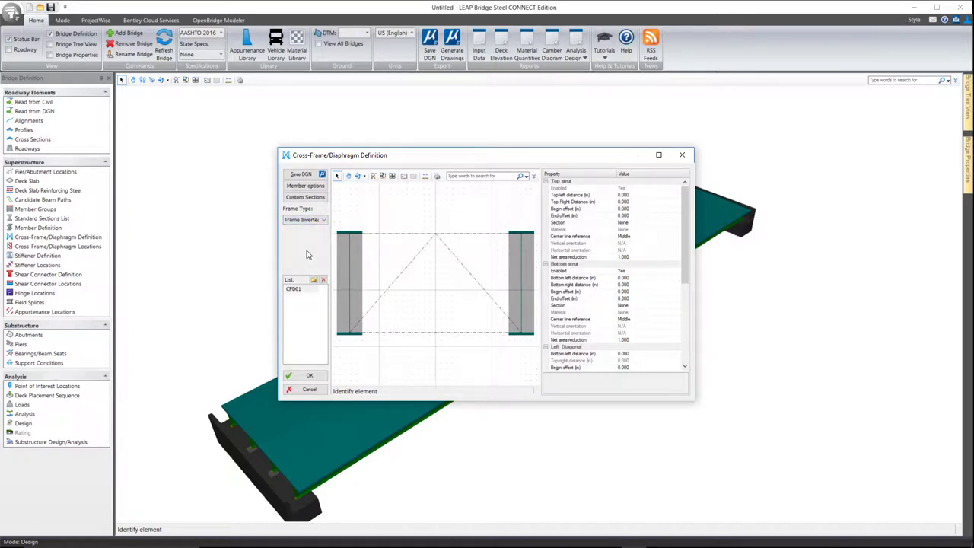
{"action": "left_click", "coordinate": [309, 221]}
{"action": "left_click", "coordinate": [298, 246]}
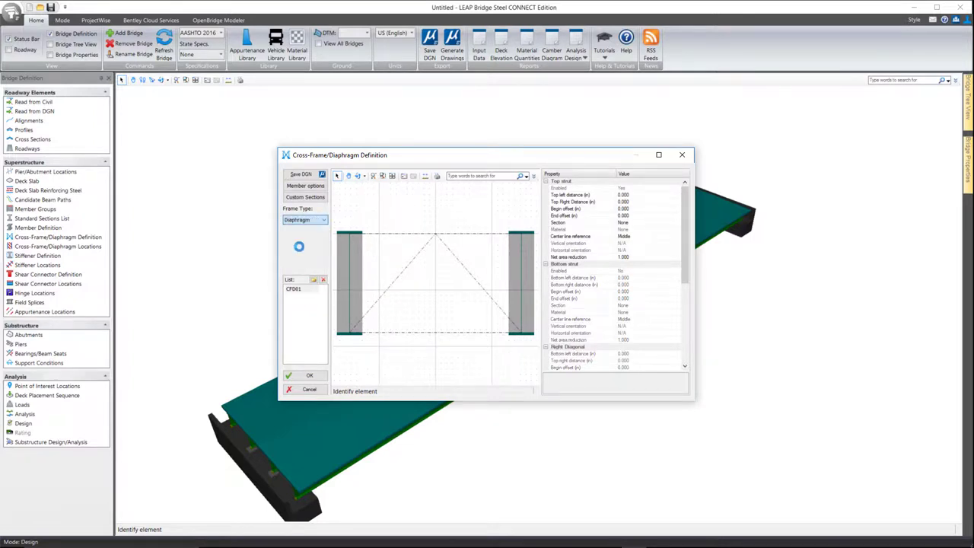
{"action": "left_click", "coordinate": [300, 220]}
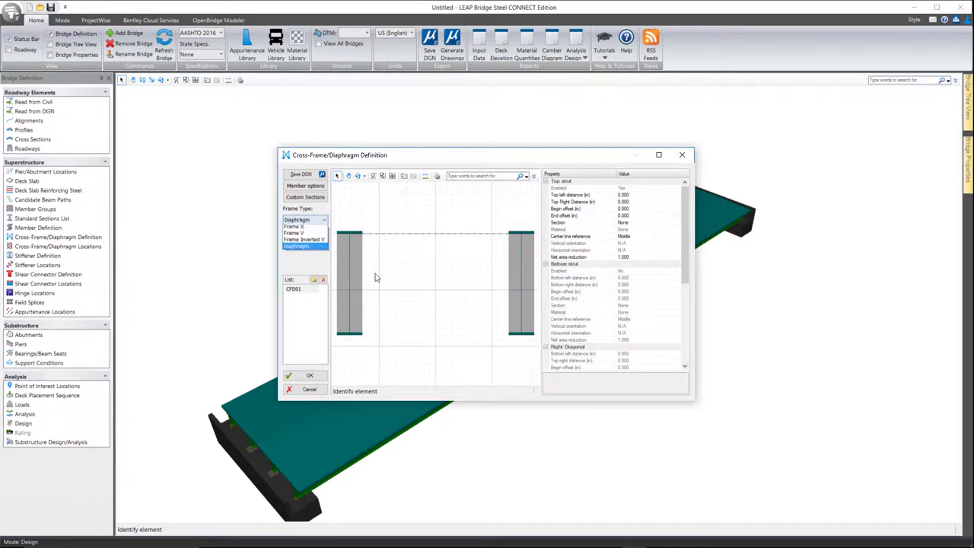
Step: Switch CF001 back to Frame X and set the bottom strut Enabled to Yes
{"action": "left_click", "coordinate": [300, 230]}
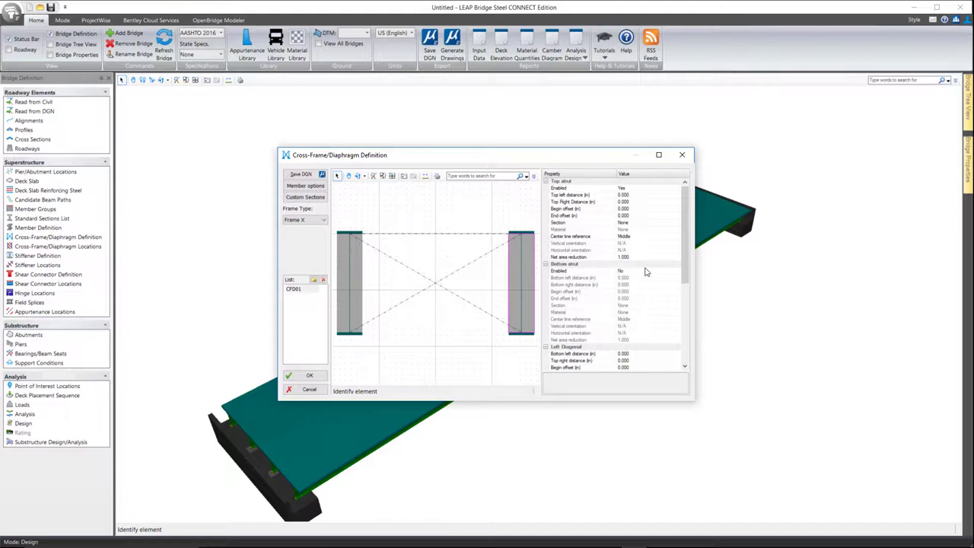
{"action": "left_click", "coordinate": [678, 272]}
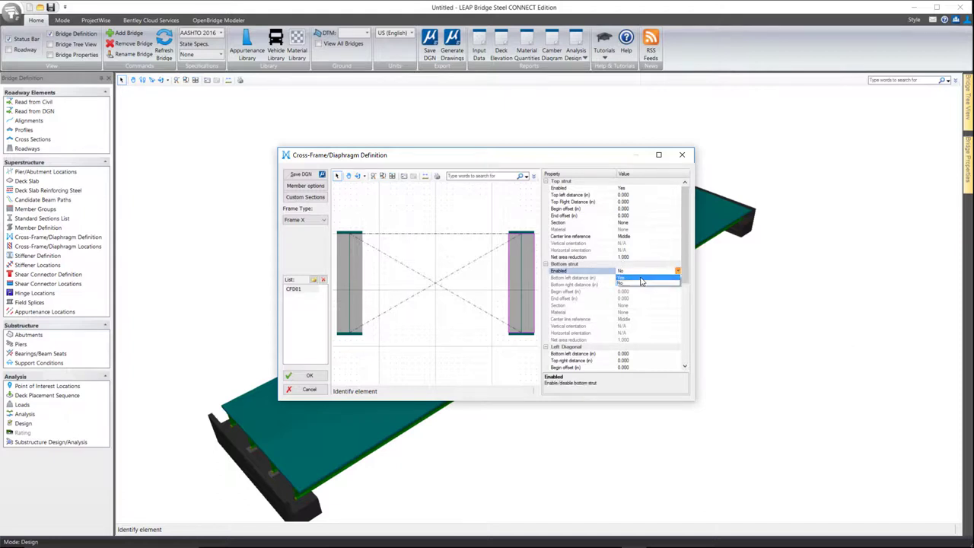
{"action": "left_click", "coordinate": [643, 278]}
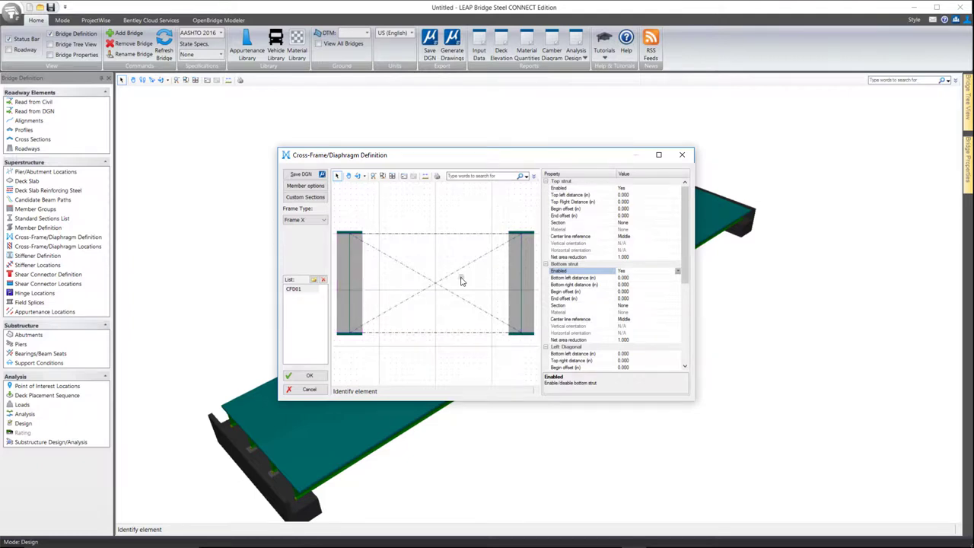
Step: Rename the cross-frame definition to Dia1 and set its frame type to Diaphragm
{"action": "left_click", "coordinate": [294, 289]}
{"action": "left_click", "coordinate": [310, 289]}
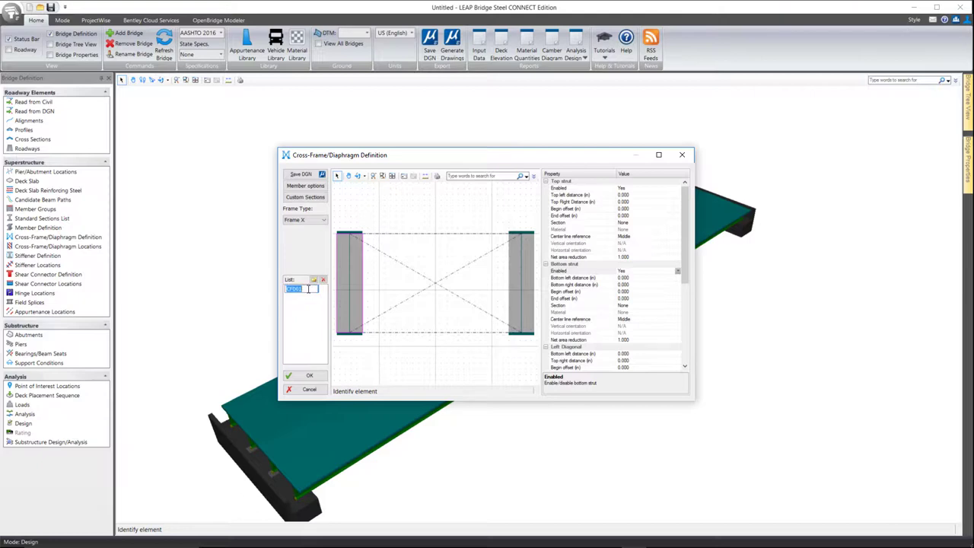
{"action": "type", "text": "D"}
{"action": "key", "text": "Return"}
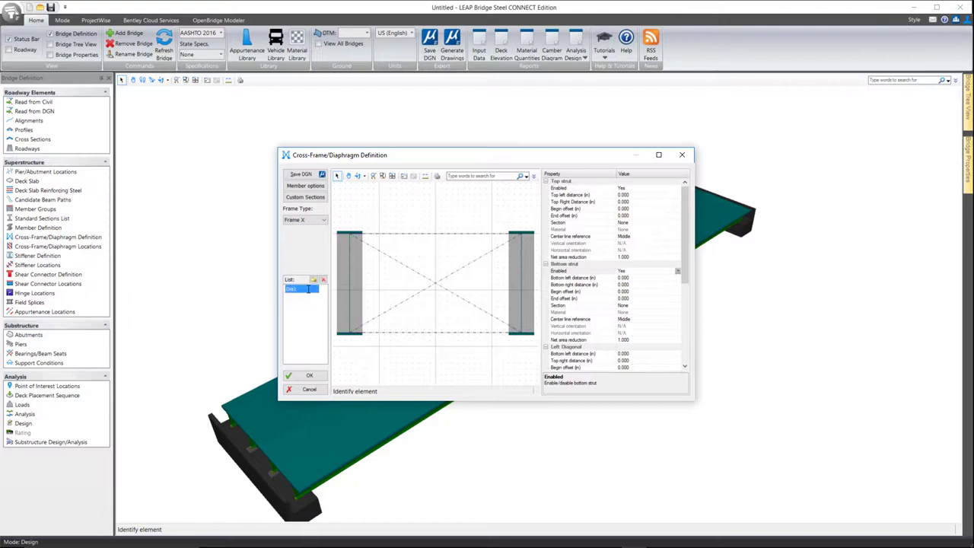
{"action": "left_click", "coordinate": [304, 220]}
{"action": "key", "text": "Down"}
{"action": "key", "text": "Return"}
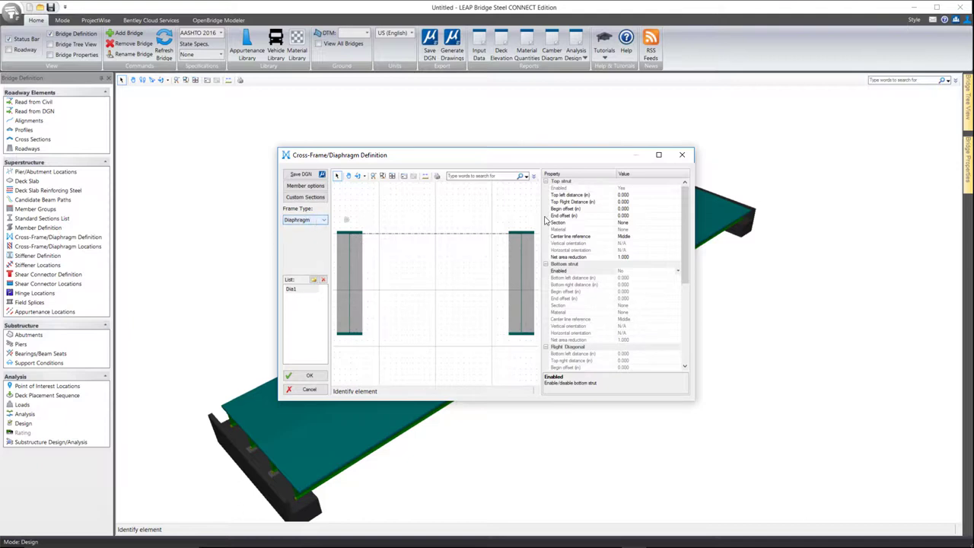
Step: Set the top strut's Top Left and Top Right distances to 12 in
{"action": "left_click", "coordinate": [634, 195]}
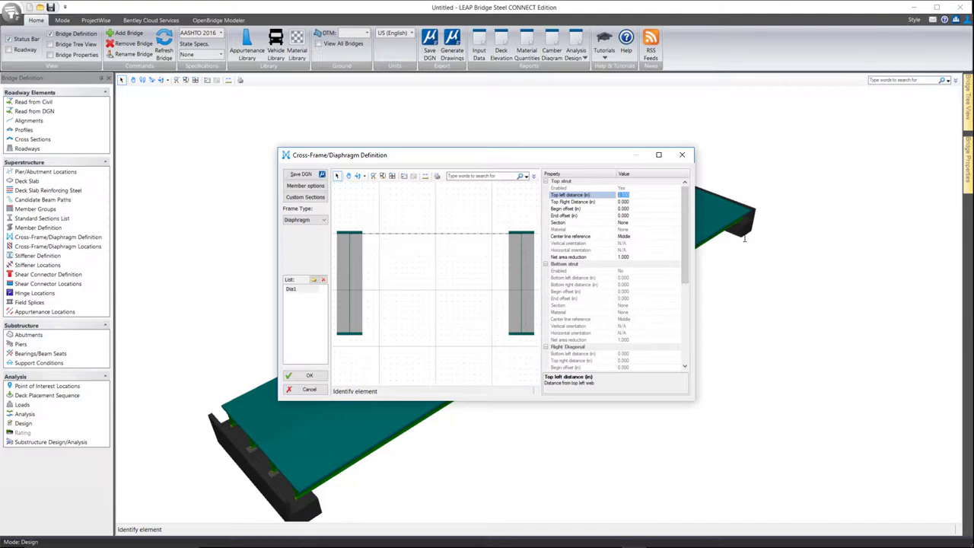
{"action": "type", "text": "12"}
{"action": "key", "text": "Return"}
{"action": "left_click", "coordinate": [626, 203]}
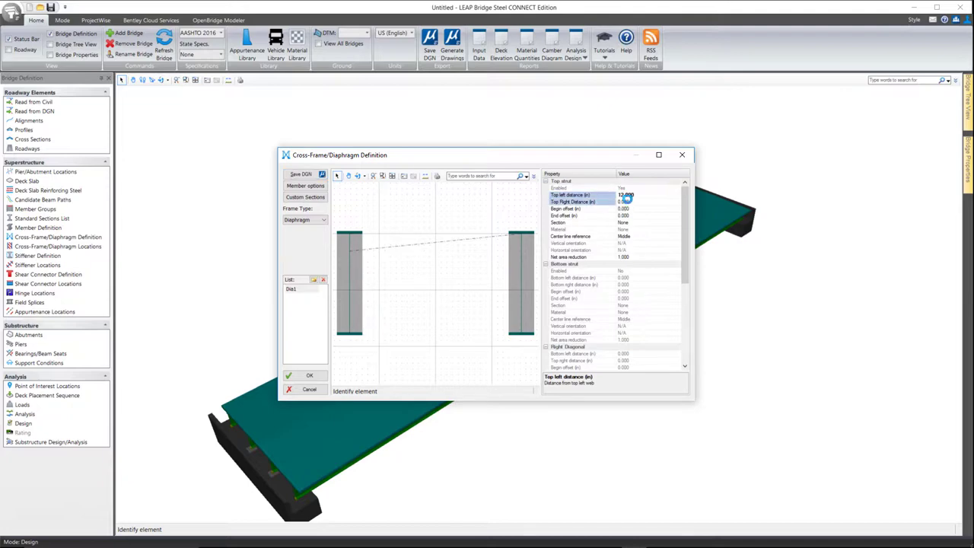
{"action": "type", "text": "12"}
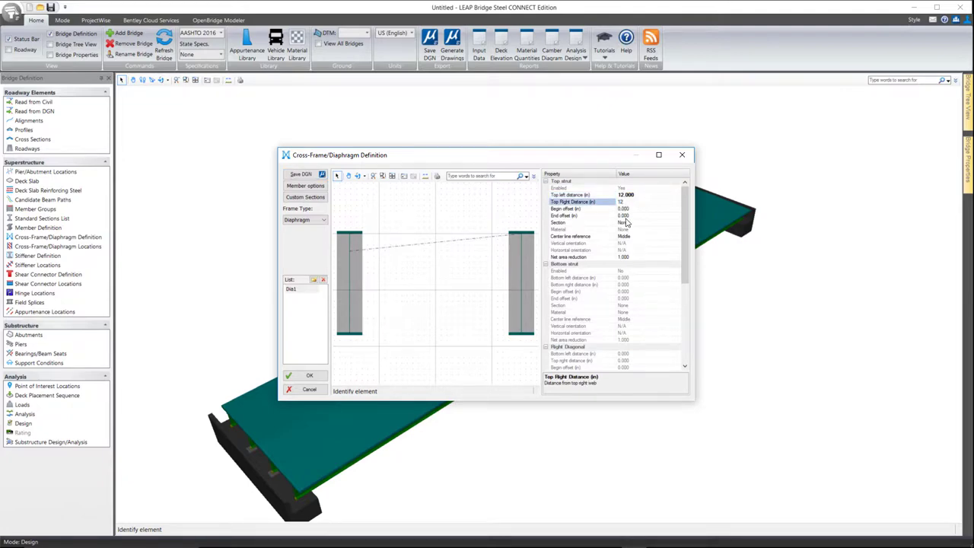
{"action": "key", "text": "Return"}
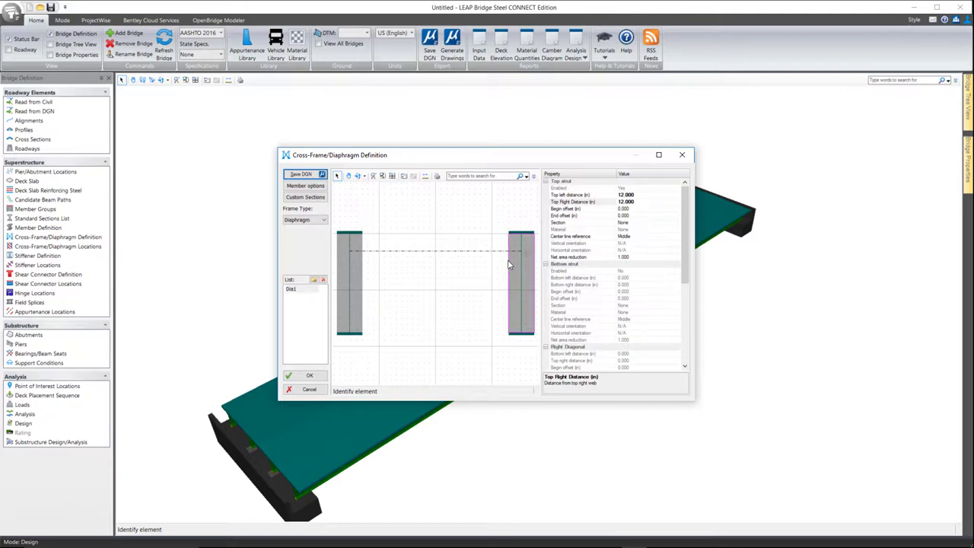
Step: Set the top strut's Begin and End offsets to 1 in each
{"action": "left_click", "coordinate": [644, 209]}
{"action": "double_click", "coordinate": [644, 209]}
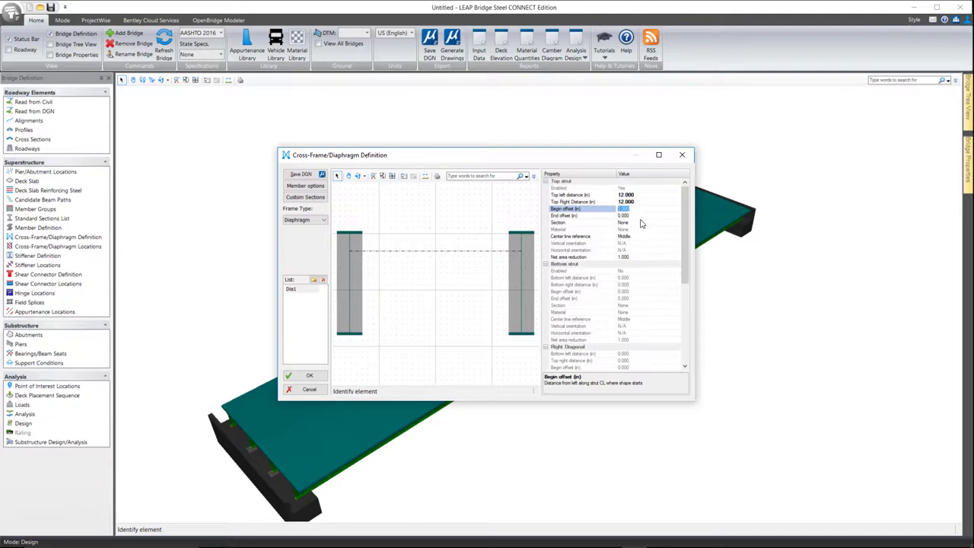
{"action": "type", "text": "1"}
{"action": "key", "text": "Return"}
{"action": "key", "text": "Down"}
{"action": "type", "text": "1"}
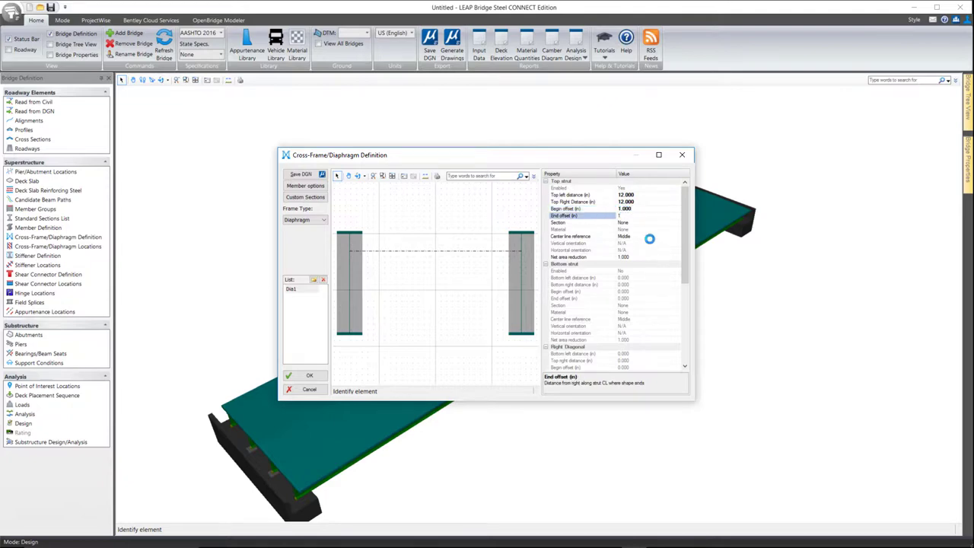
{"action": "key", "text": "Return"}
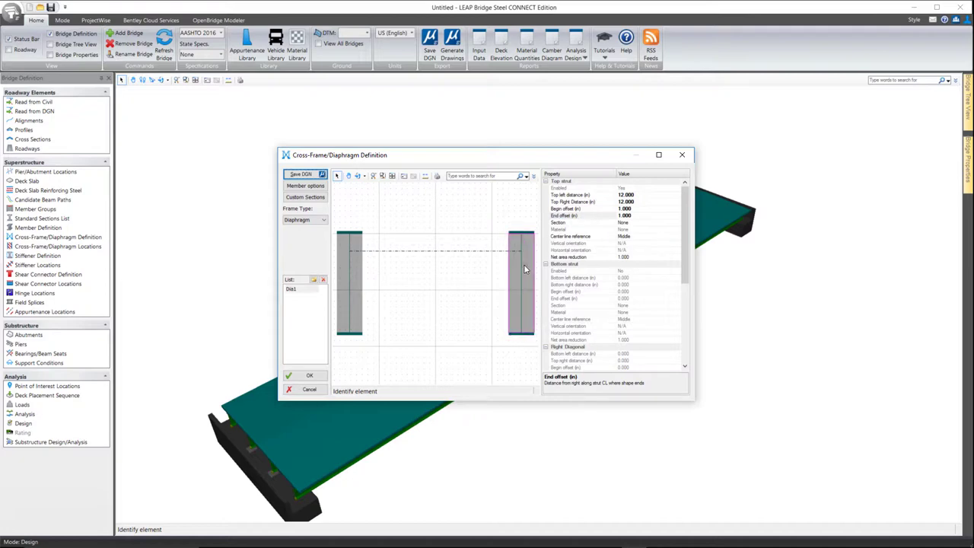
{"action": "left_click", "coordinate": [676, 223]}
Step: Give the top strut a C10X25 section in Grade 50S steel
{"action": "left_click", "coordinate": [677, 222]}
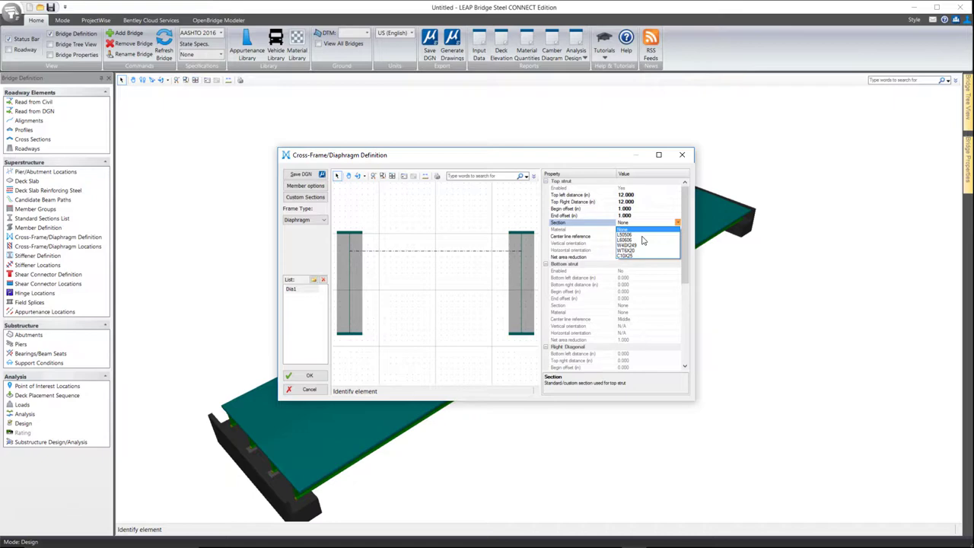
{"action": "left_click", "coordinate": [628, 257]}
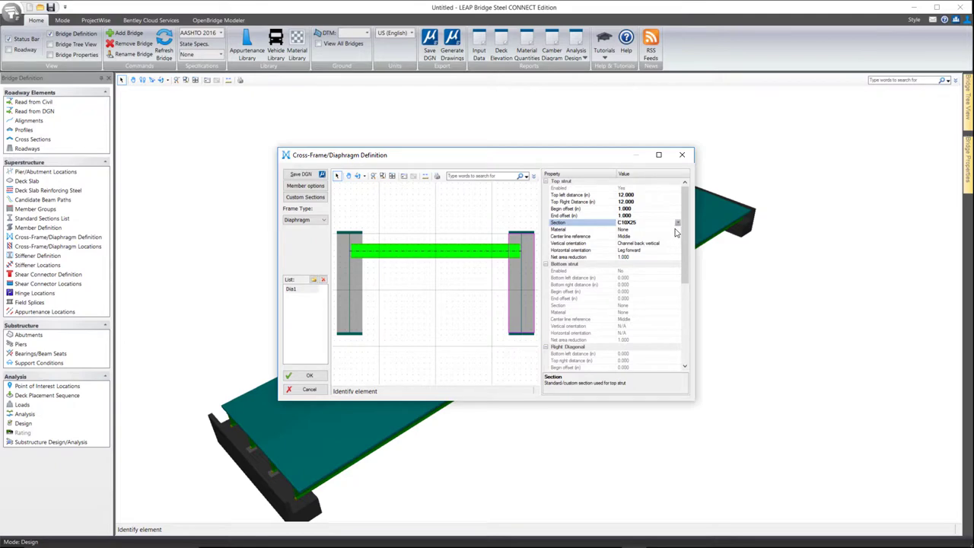
{"action": "left_click", "coordinate": [677, 230]}
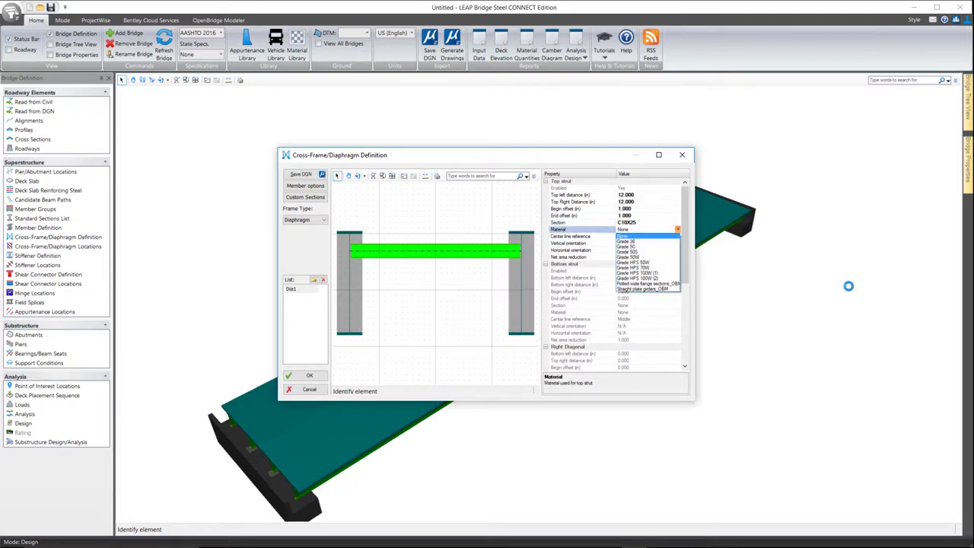
{"action": "left_click", "coordinate": [670, 253]}
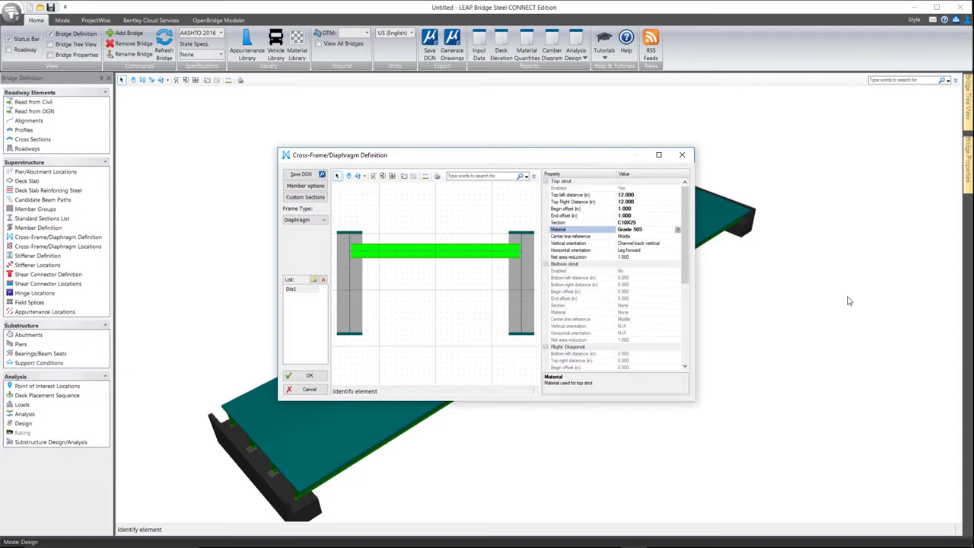
Step: Set the top strut's center line reference to Top
{"action": "key", "text": "Down"}
{"action": "key", "text": "alt+Down"}
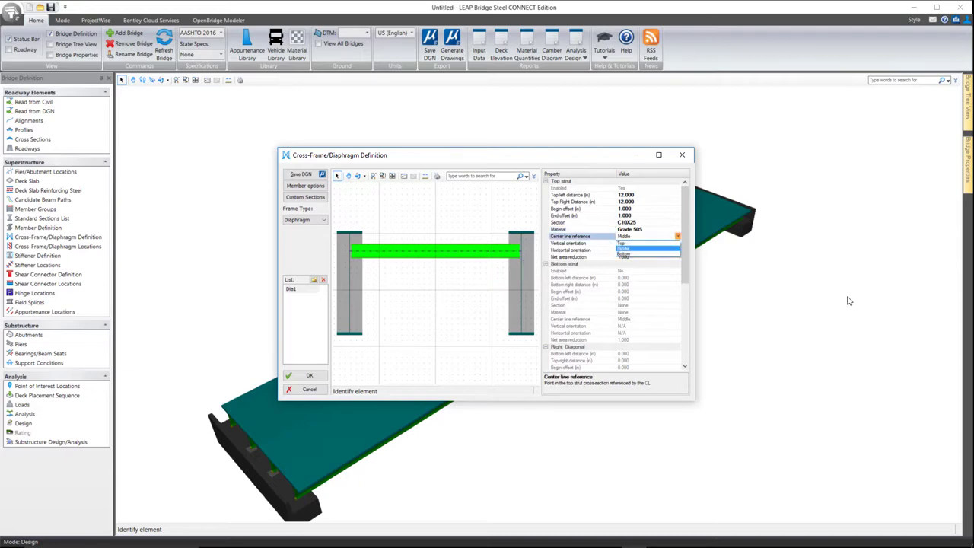
{"action": "key", "text": "Return"}
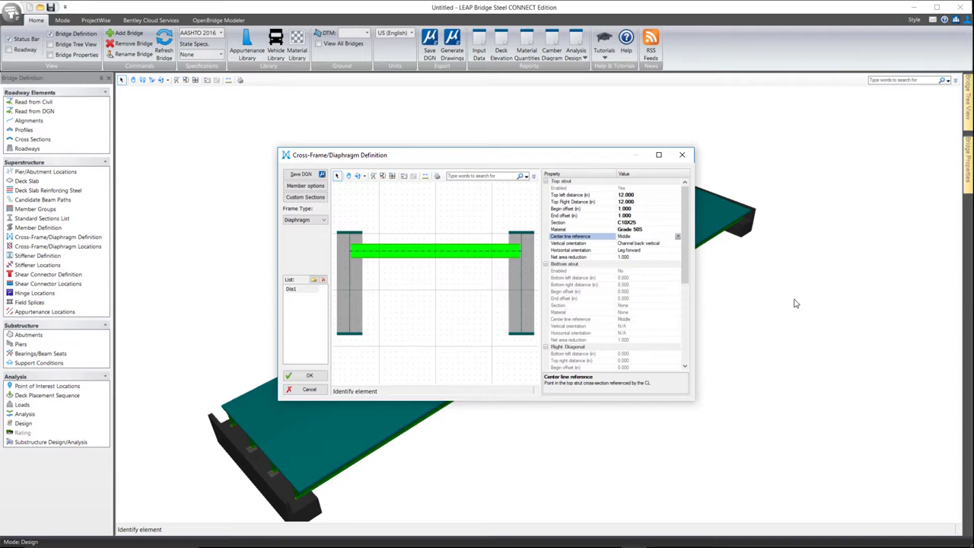
{"action": "left_click", "coordinate": [678, 237]}
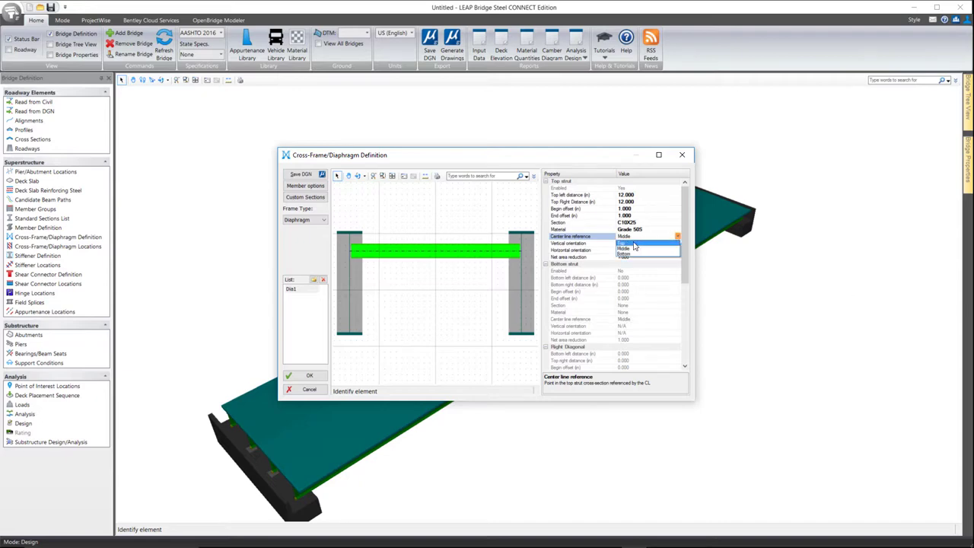
{"action": "left_click", "coordinate": [634, 244]}
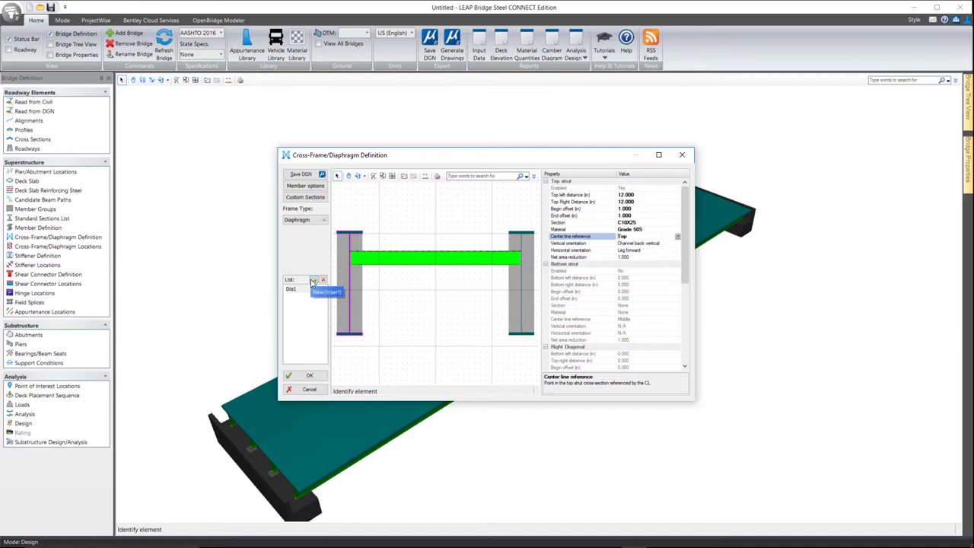
{"action": "left_click", "coordinate": [315, 189]}
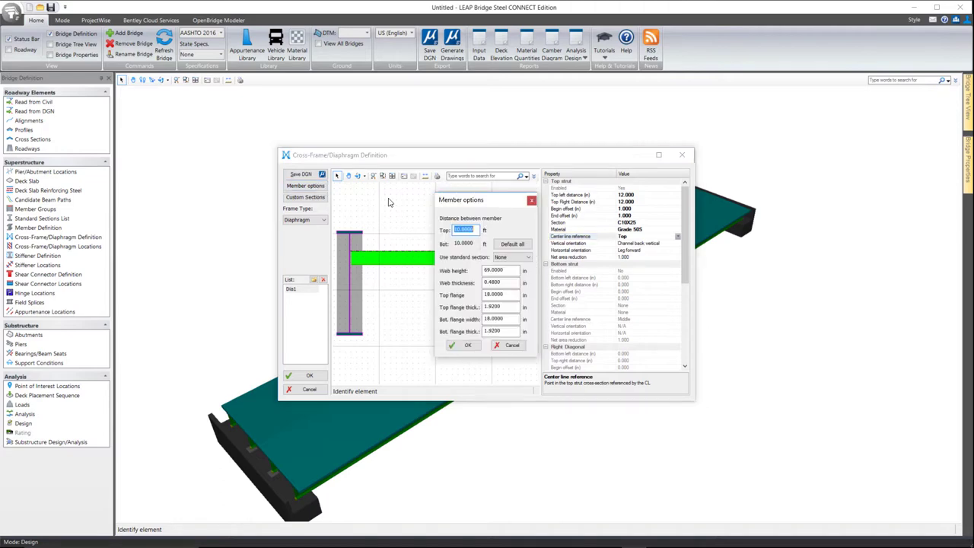
{"action": "left_click", "coordinate": [513, 347]}
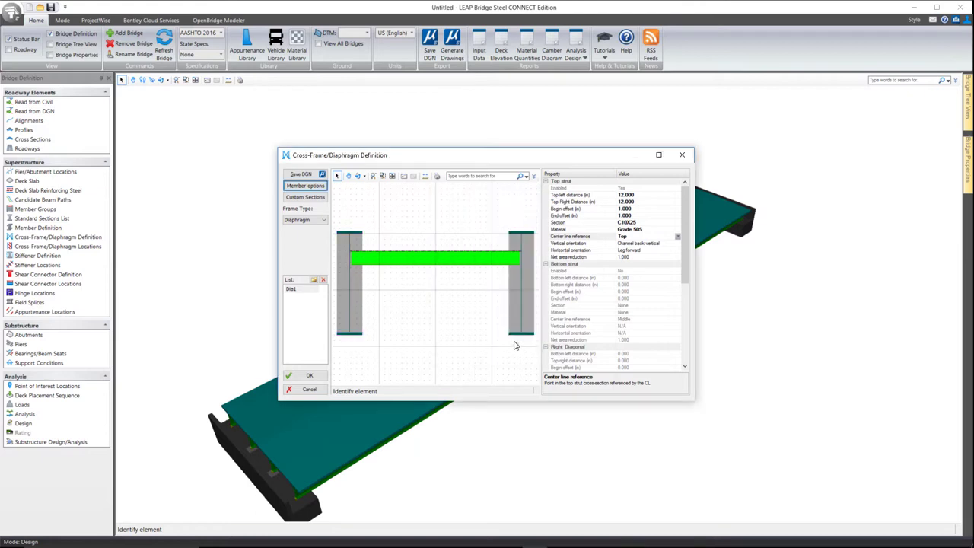
{"action": "left_click", "coordinate": [306, 199]}
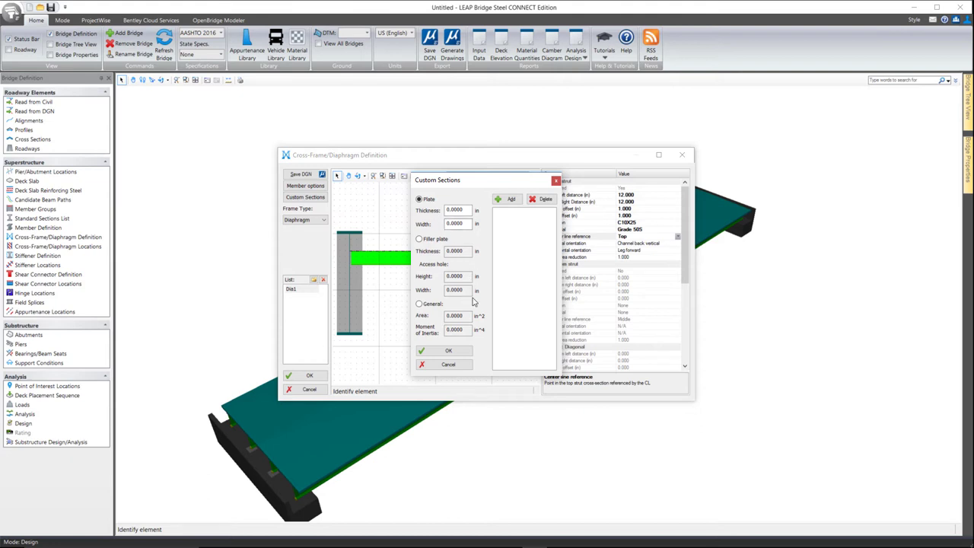
{"action": "left_click", "coordinate": [449, 364]}
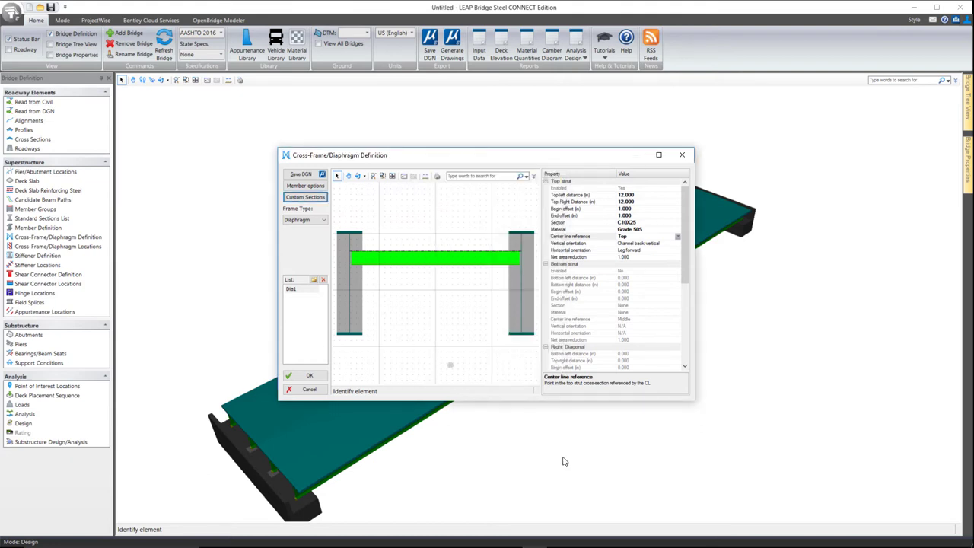
Step: Accept the Dia1 definition with OK so the bridge regenerates
{"action": "left_click", "coordinate": [304, 375]}
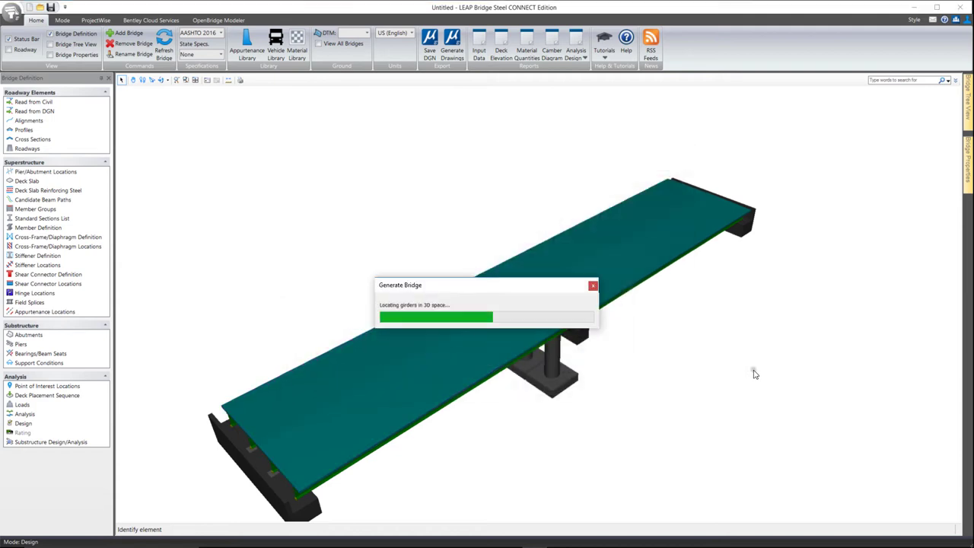